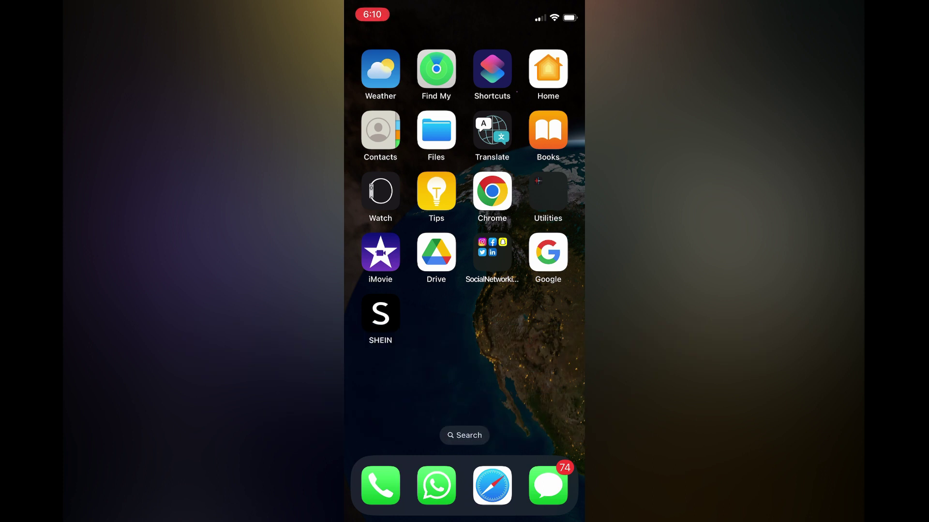
Launch the Watch app from the iPhone Home Screen.
click(380, 192)
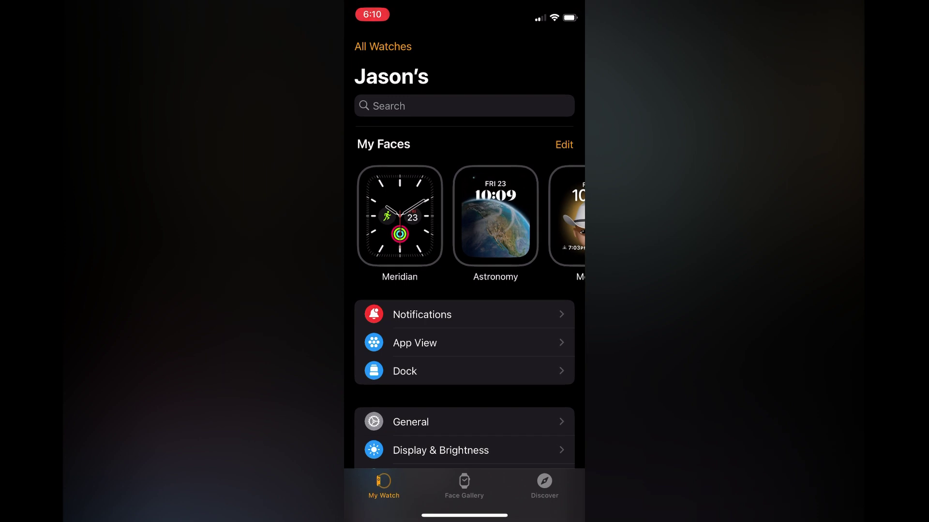
scroll(464, 290, down, 15)
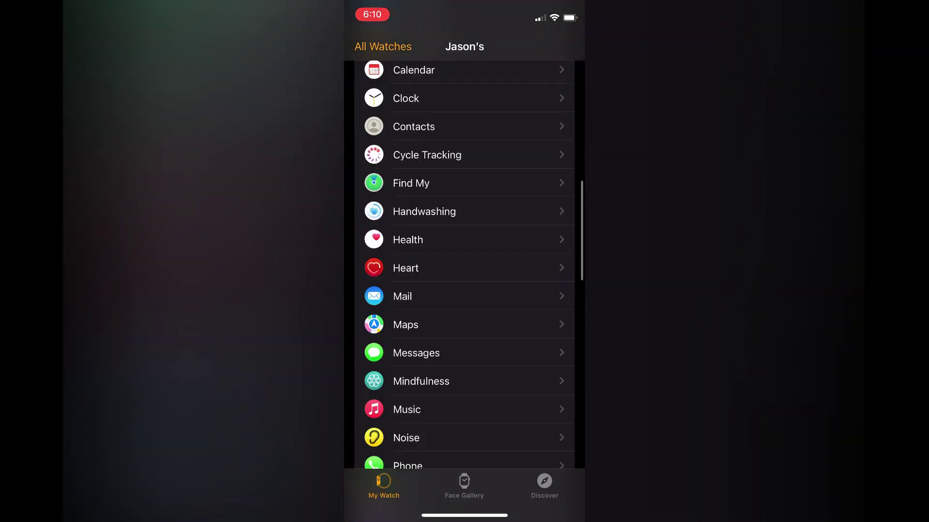
scroll(465, 265, up, 5)
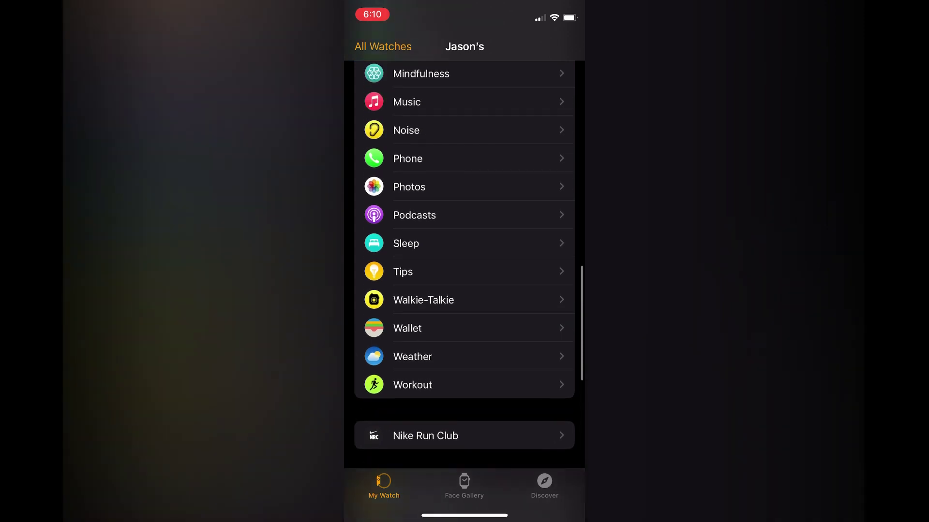
scroll(464, 265, down, 10)
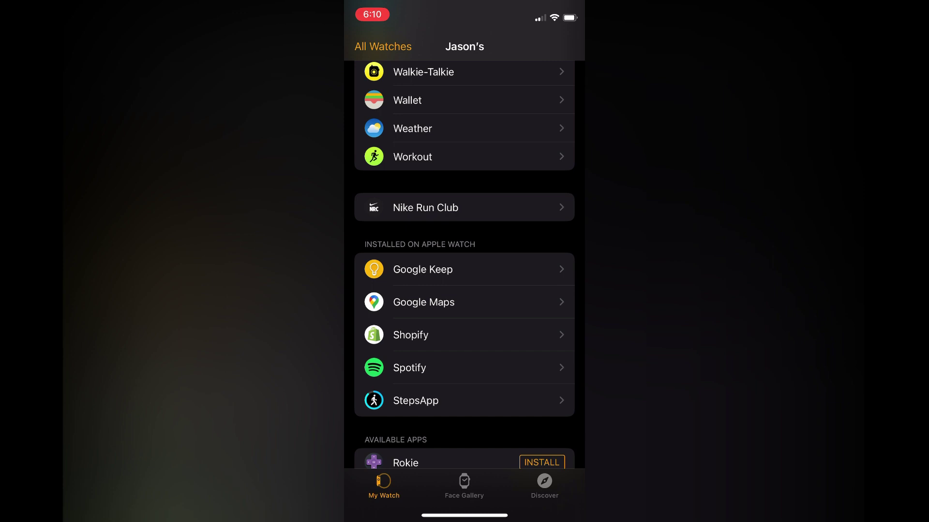
Turn off Show App on Apple Watch for Google Keep and return to Jason's app list.
click(422, 268)
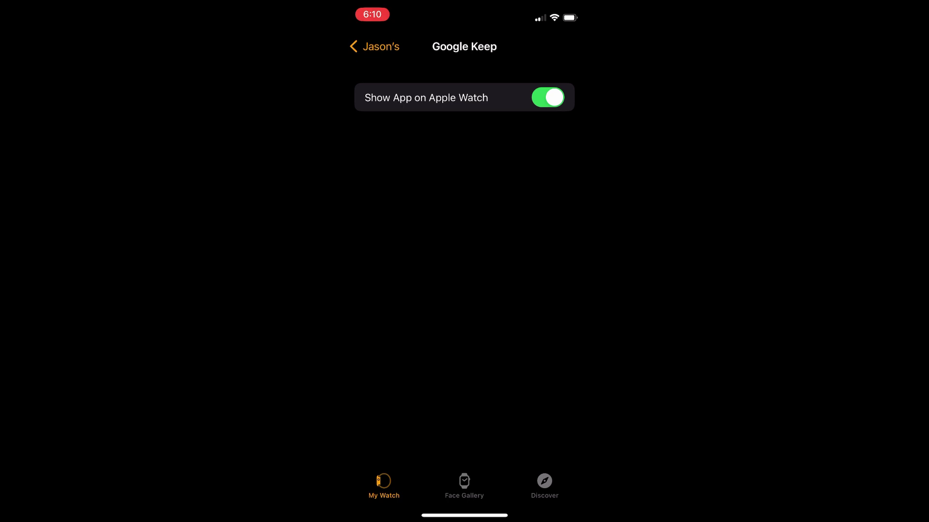
click(547, 98)
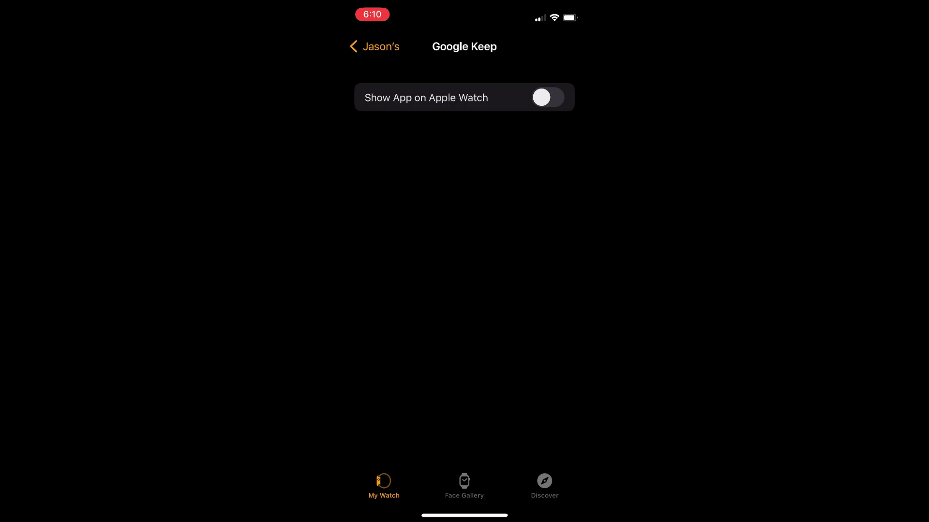
click(375, 46)
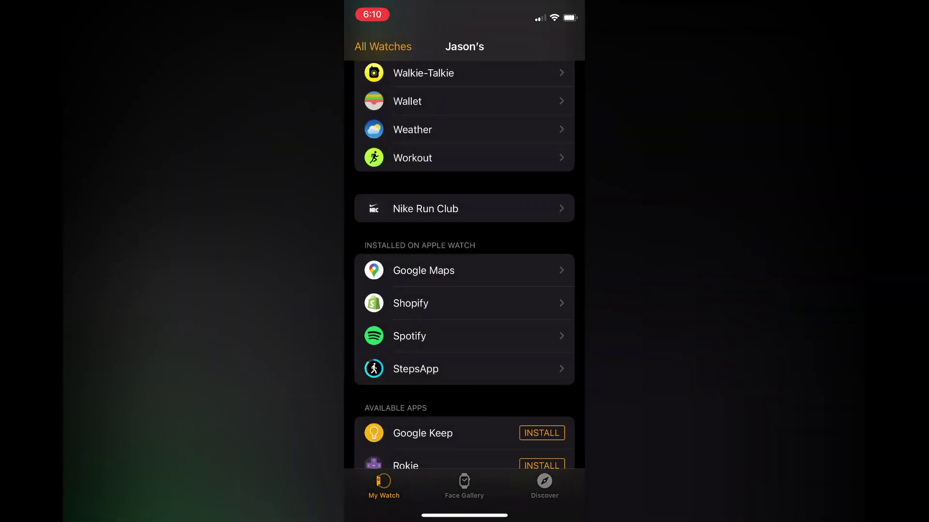
scroll(465, 261, down, 2)
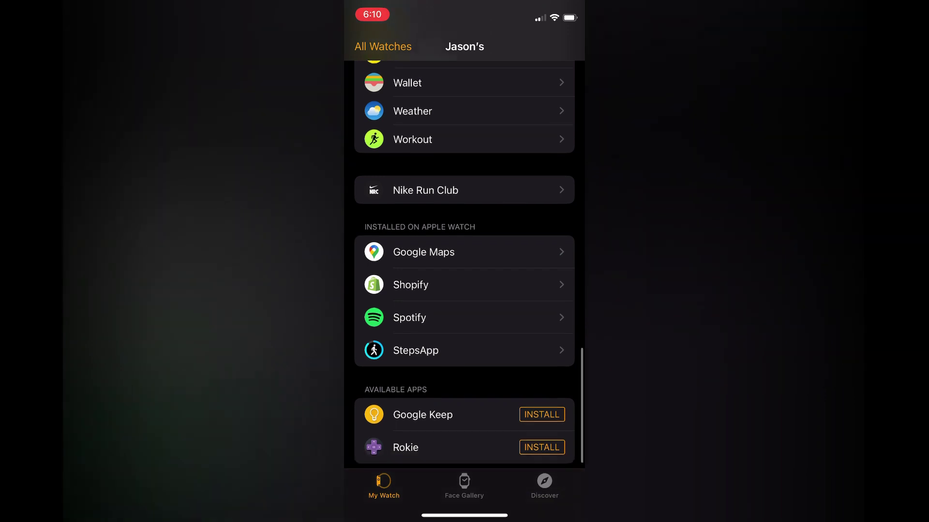
click(411, 272)
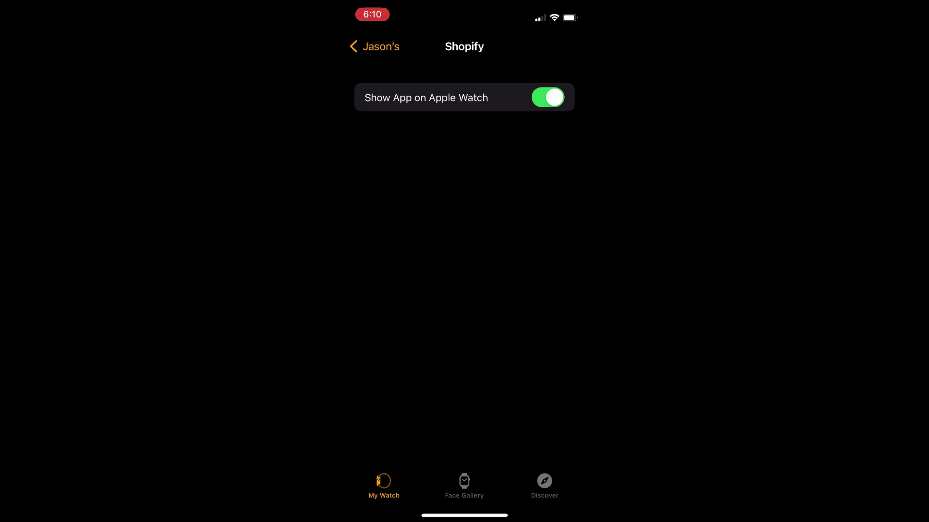
Reinstall Google Keep from the Available Apps list.
click(374, 47)
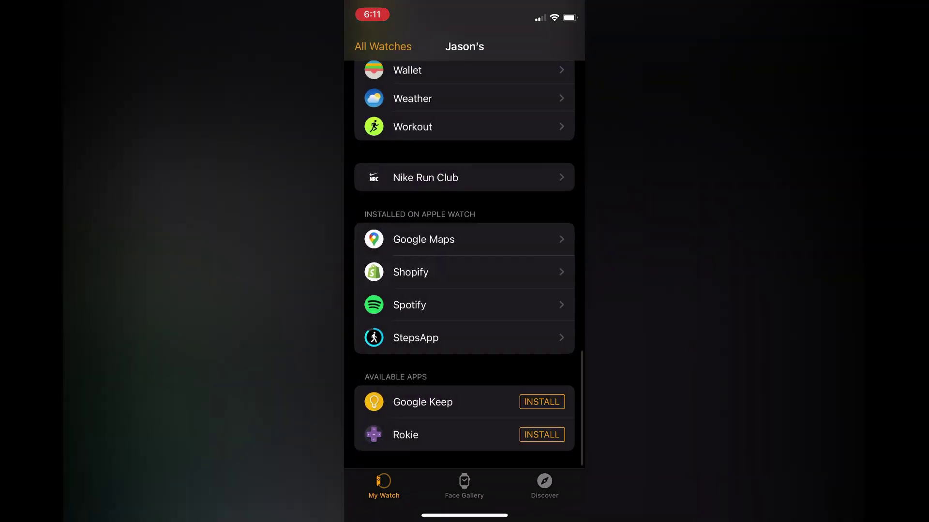
scroll(464, 290, down, 2)
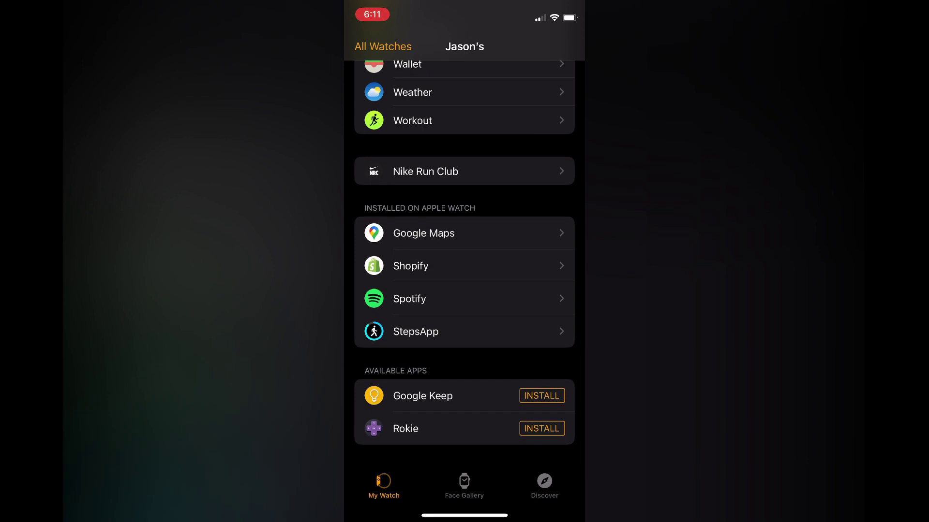
click(541, 395)
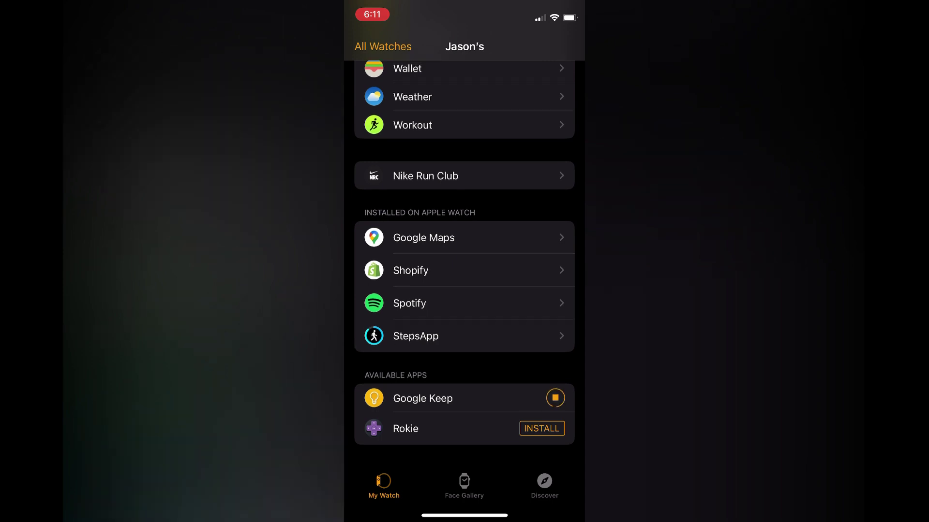